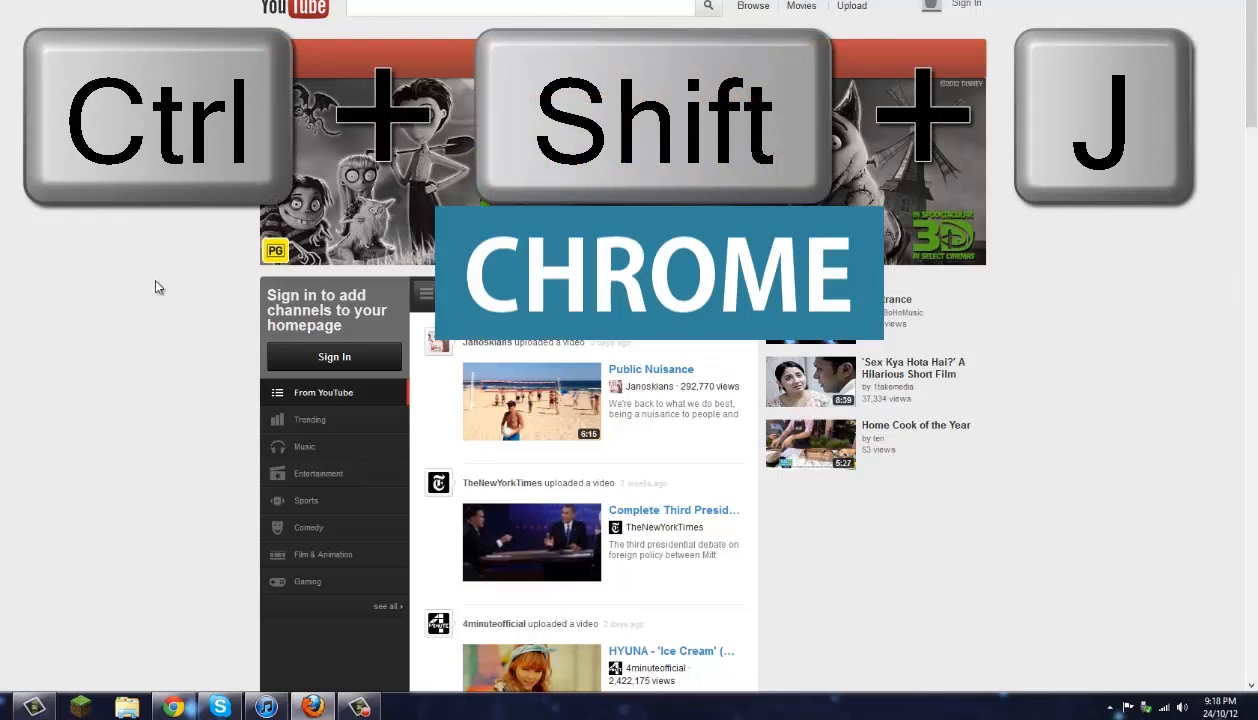
# Step: Run document.cookie="VISITOR_INFO1_LIVE=jZNC3DCddAk;" in the Web Console (Ctrl+Shift+K)
pyautogui.hotkey('ctrl', 'shift', 'k')
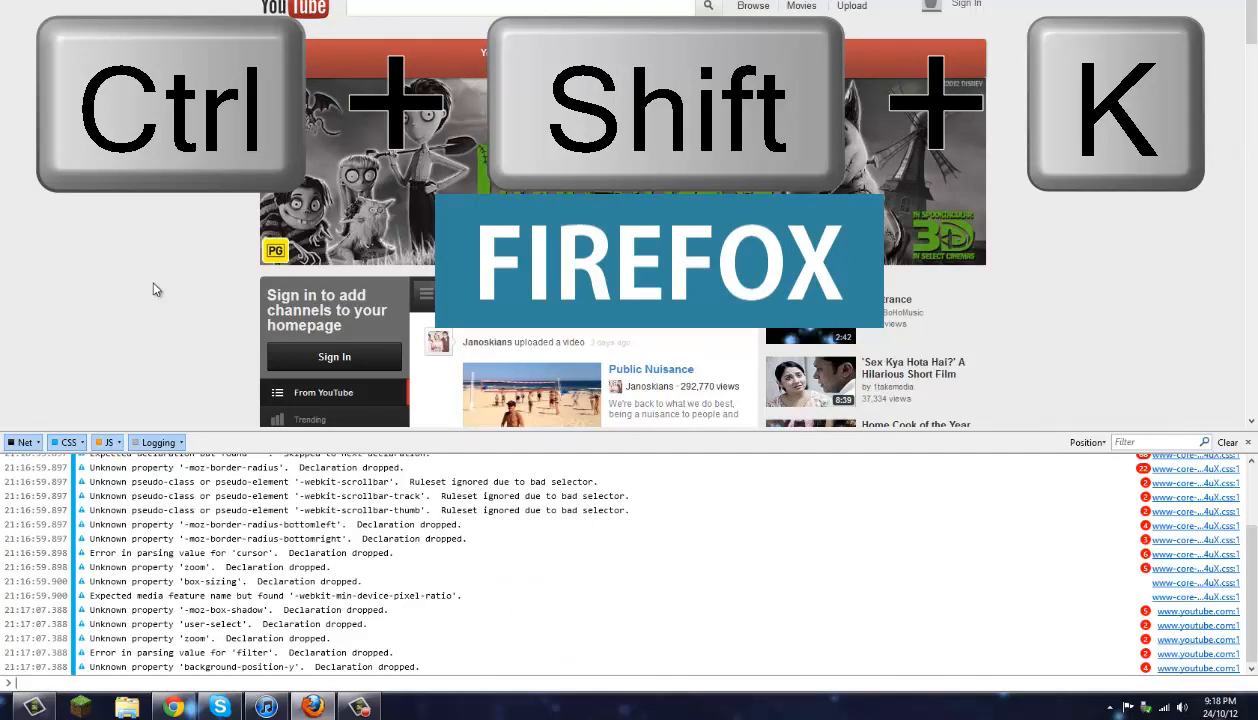
pyautogui.hotkey('ctrl', 'v')
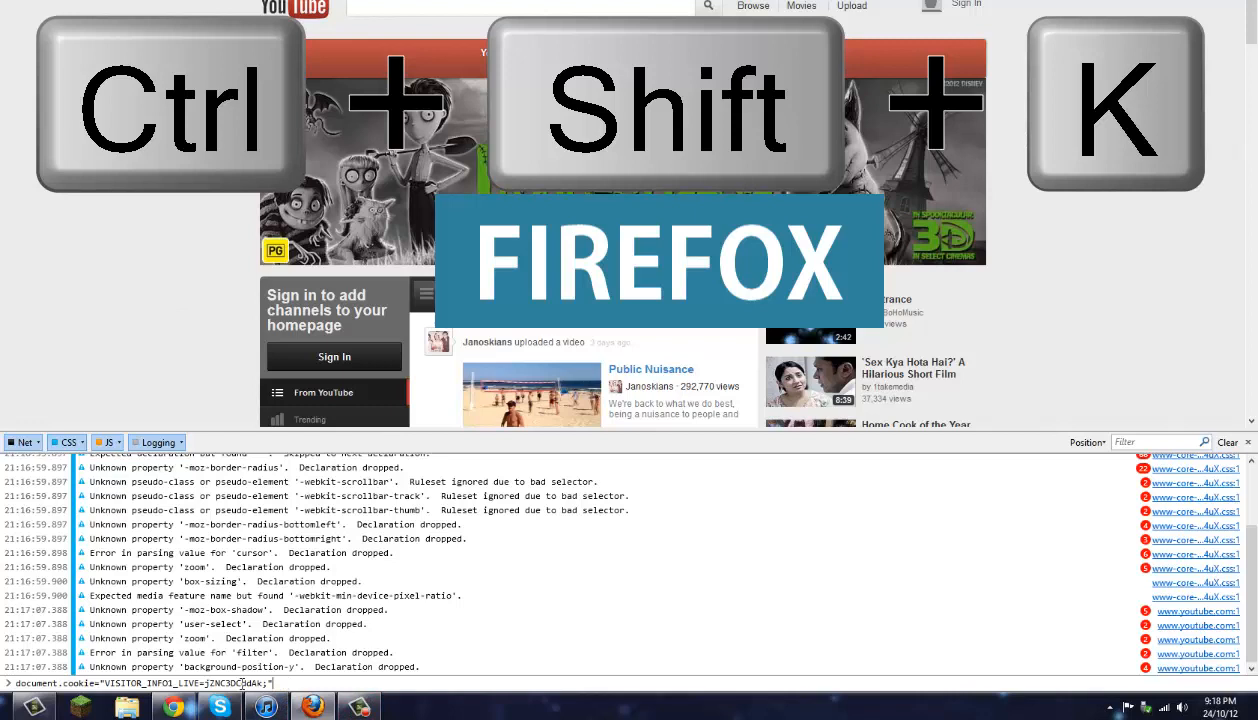
pyautogui.moveTo(272, 682); pyautogui.dragTo(8, 680)
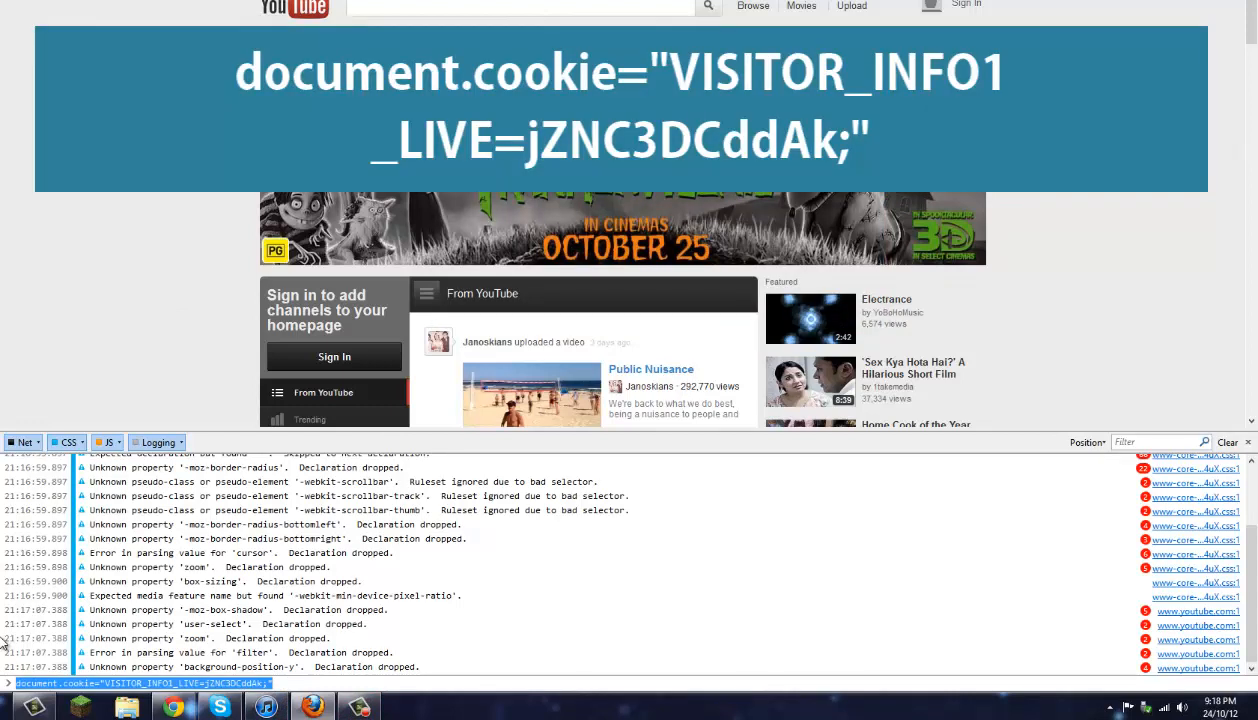
pyautogui.press('Return')
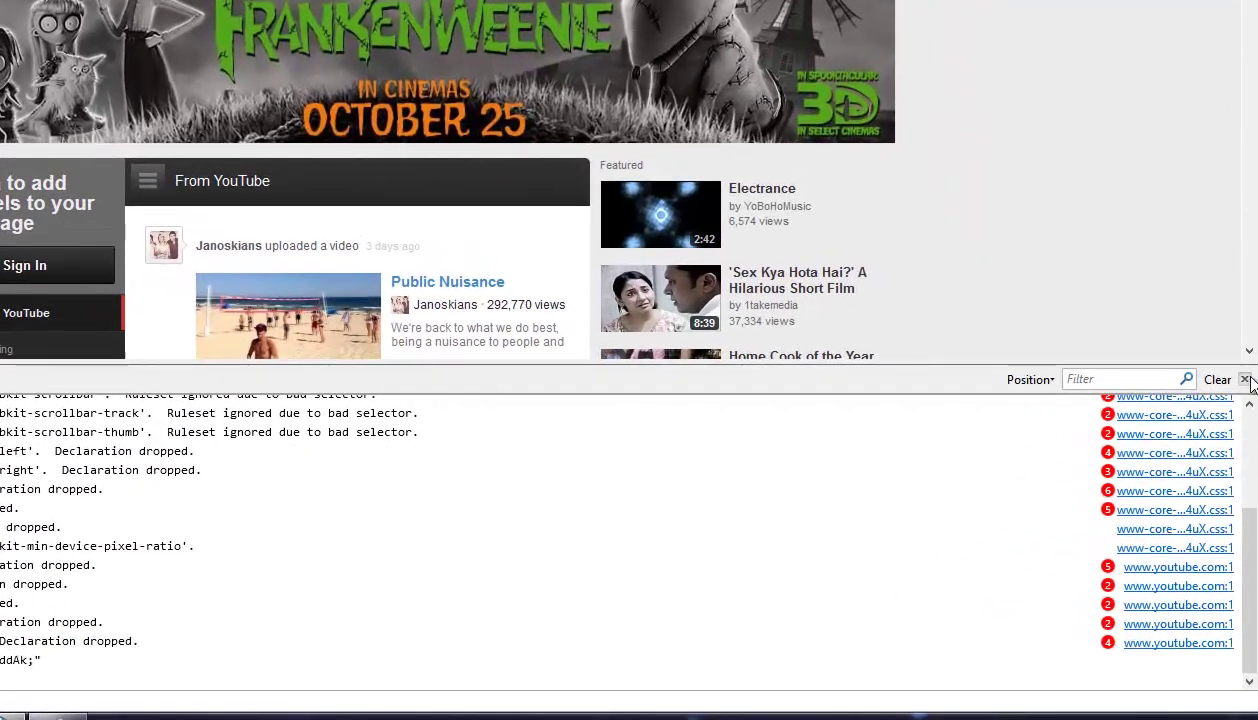
# Step: Close the console and zoom the reloaded homepage in and back out to inspect the Guide sidebar
pyautogui.click(1246, 380)
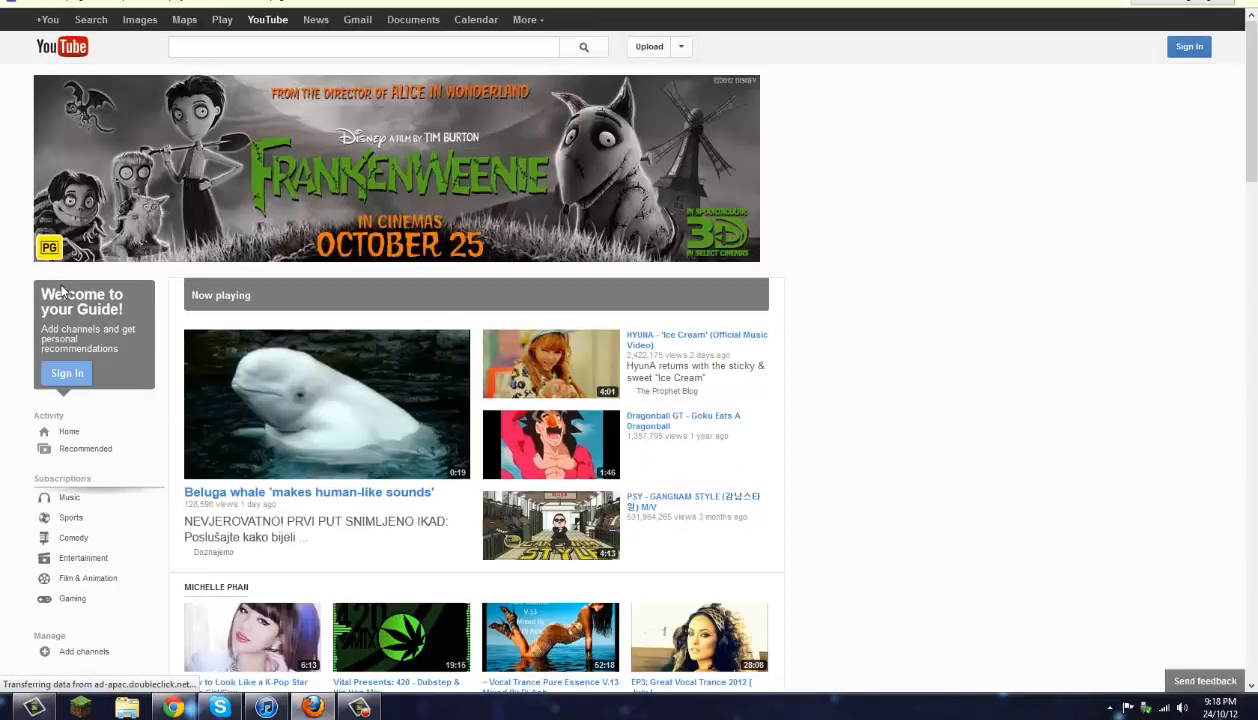
pyautogui.scroll(-3, 62, 290)
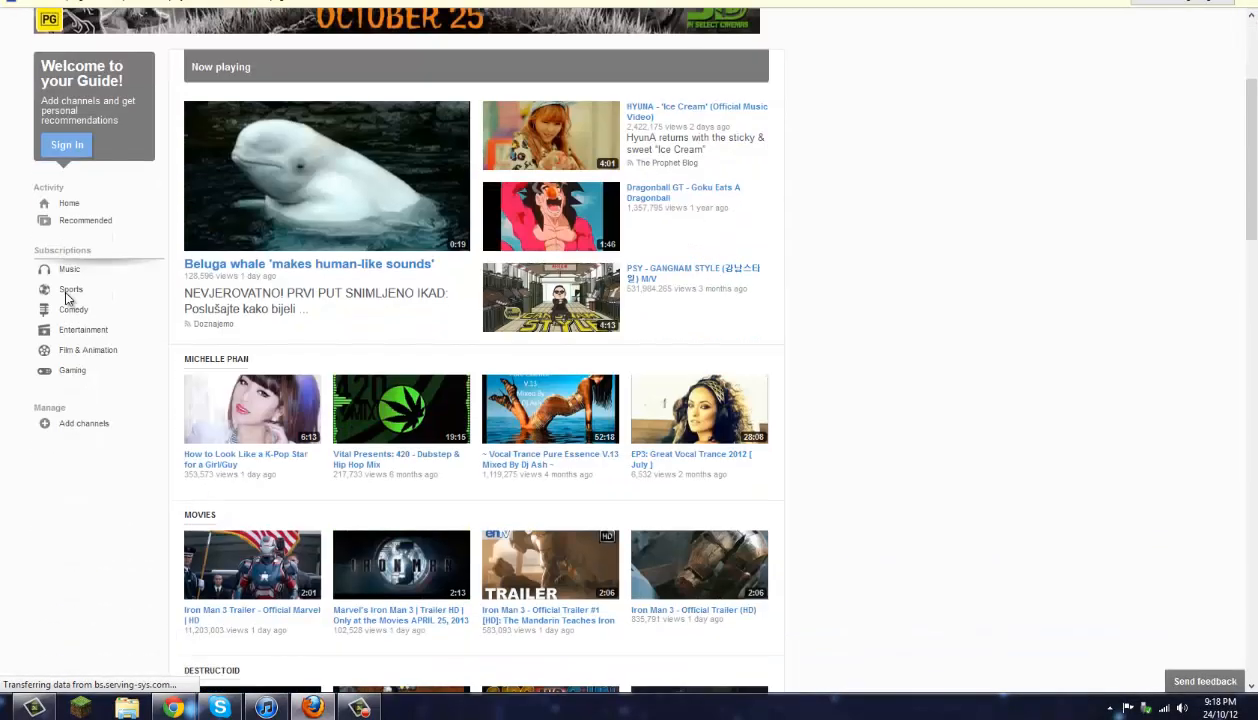
pyautogui.scroll(-2, 64, 287)
pyautogui.scroll(6, 99, 276)
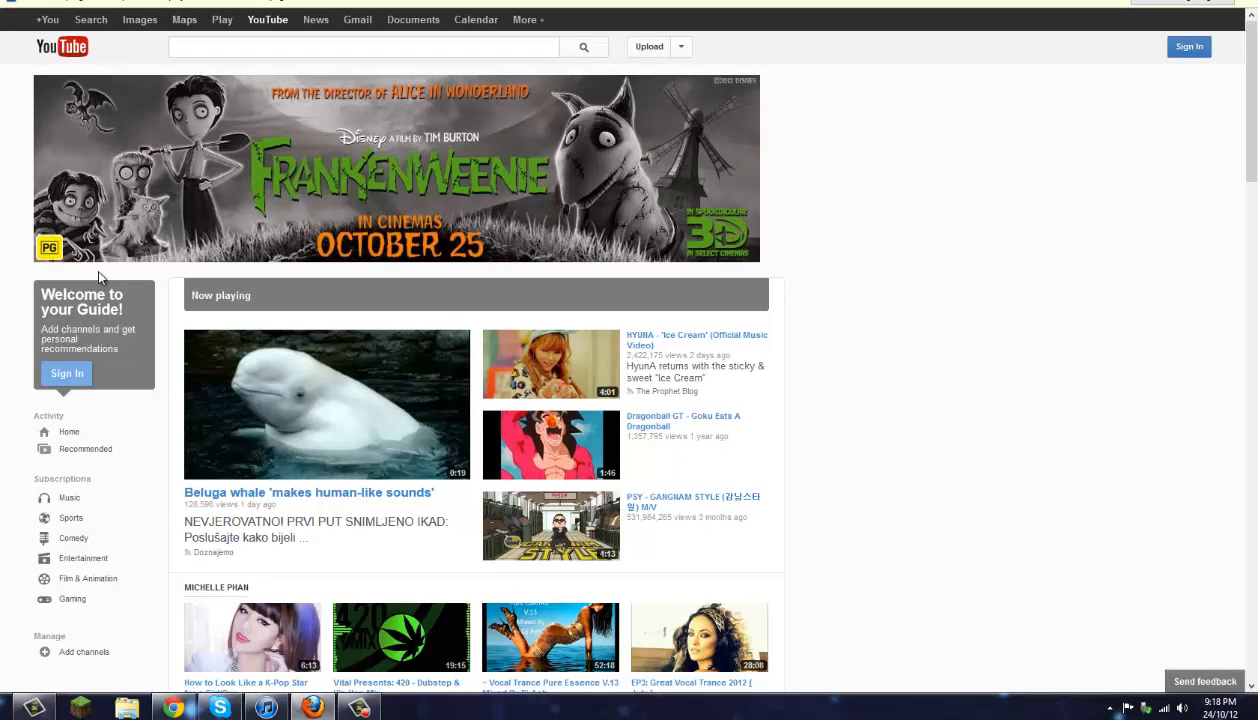
pyautogui.scroll(-1, 1010, 364)
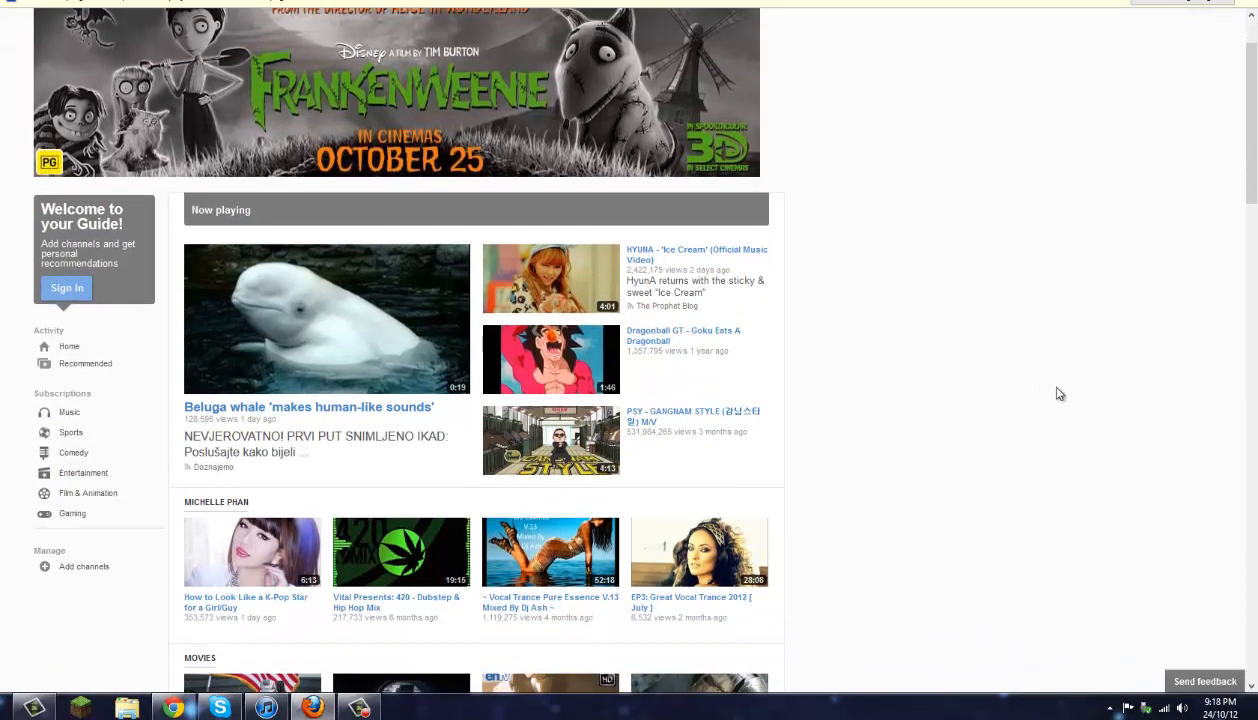
pyautogui.hotkey('ctrl', '+')
pyautogui.hotkey('ctrl', '+')
pyautogui.hotkey('ctrl', '+')
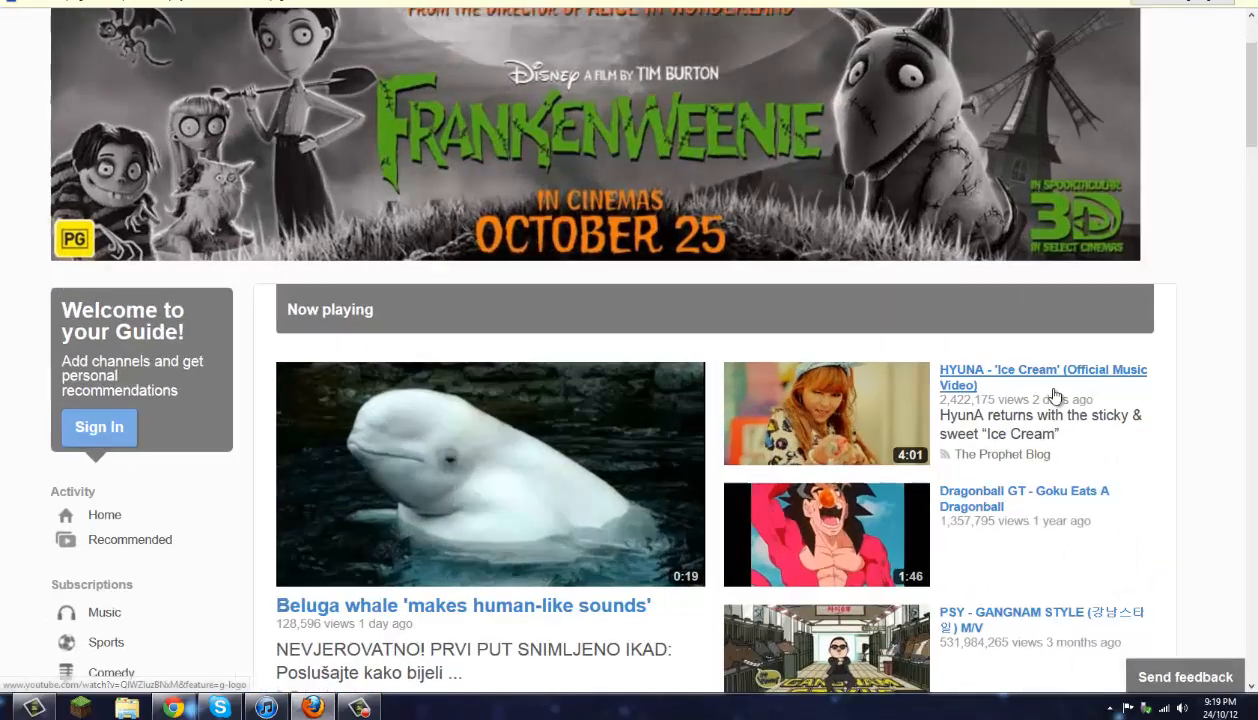
pyautogui.hotkey('ctrl', '+')
pyautogui.scroll(-5, 1053, 395)
pyautogui.scroll(-3, 1053, 395)
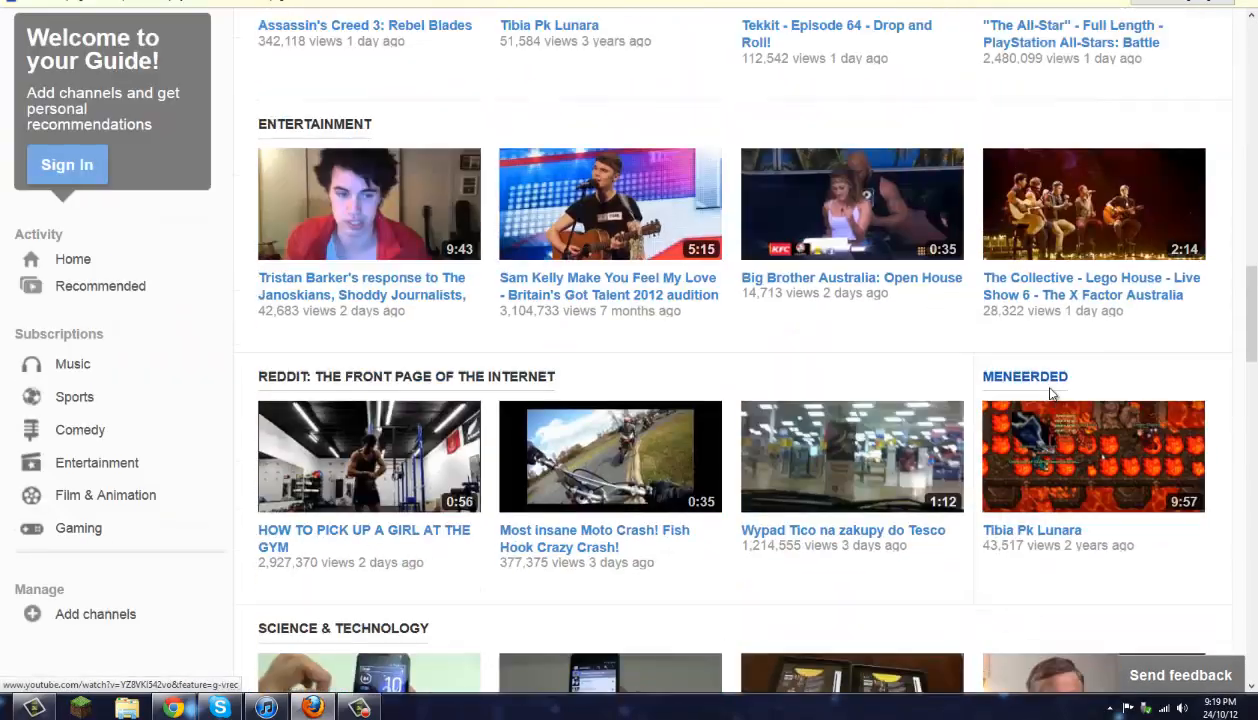
pyautogui.scroll(7, 1053, 395)
pyautogui.hotkey('ctrl', '-')
pyautogui.hotkey('ctrl', '-')
pyautogui.hotkey('ctrl', '-')
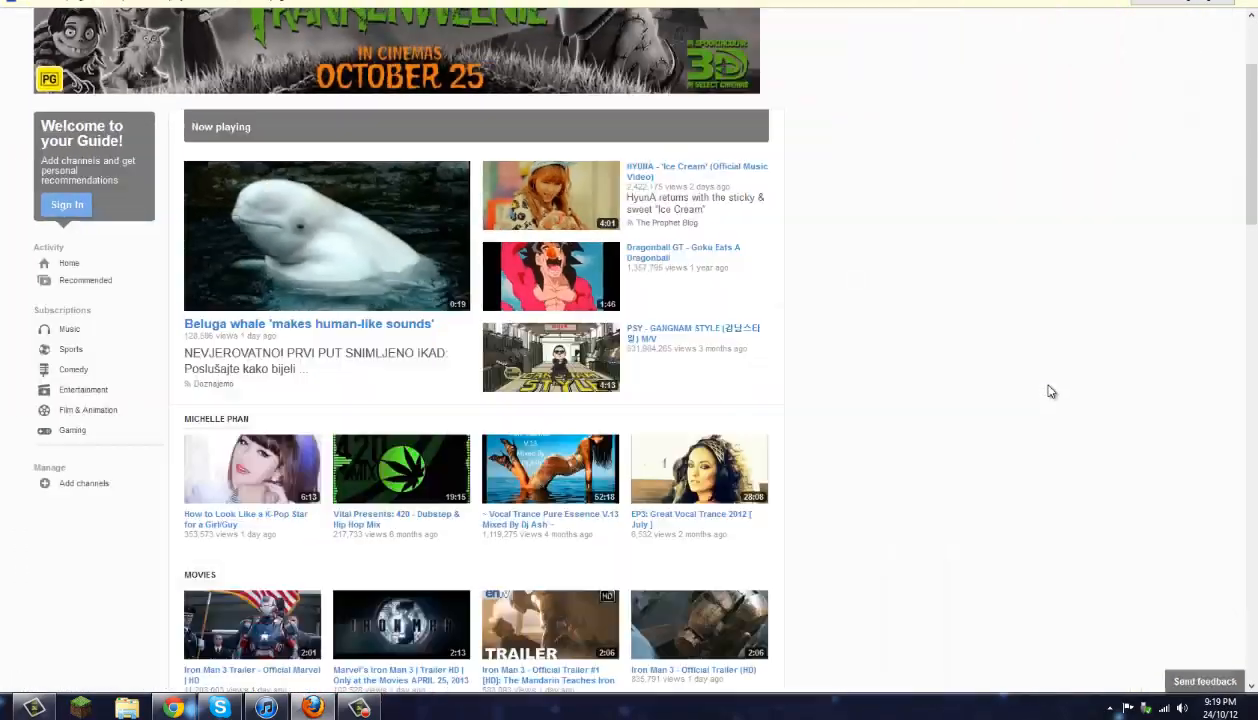
pyautogui.hotkey('ctrl', '+')
pyautogui.scroll(1, 1031, 384)
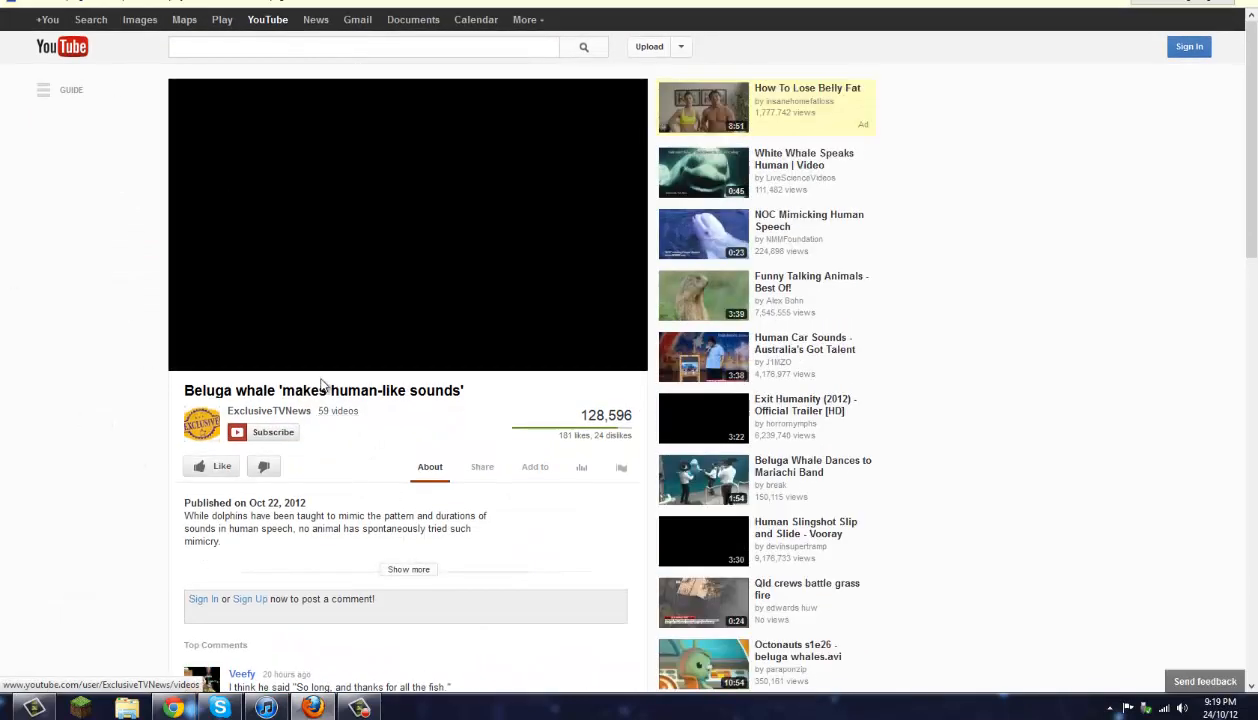
pyautogui.moveTo(409, 230)
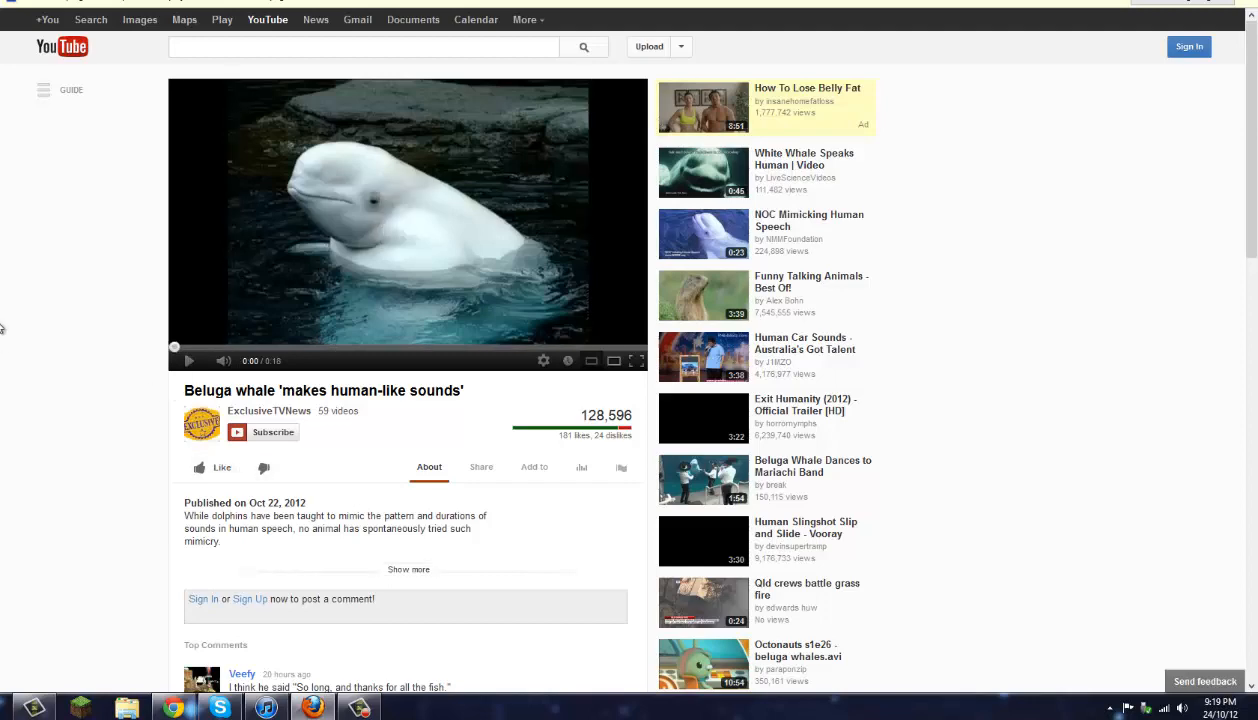
pyautogui.scroll(-1, 133, 302)
pyautogui.scroll(-2, 133, 302)
pyautogui.scroll(4, 133, 302)
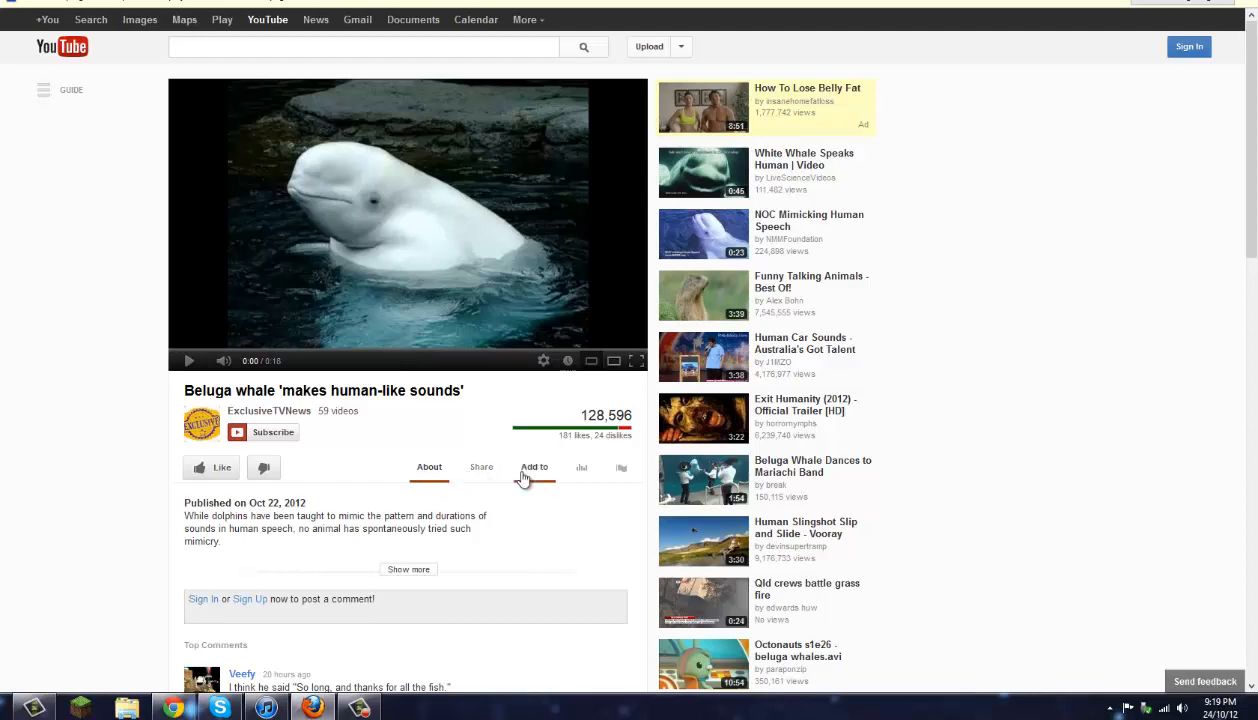
pyautogui.scroll(-3, 404, 523)
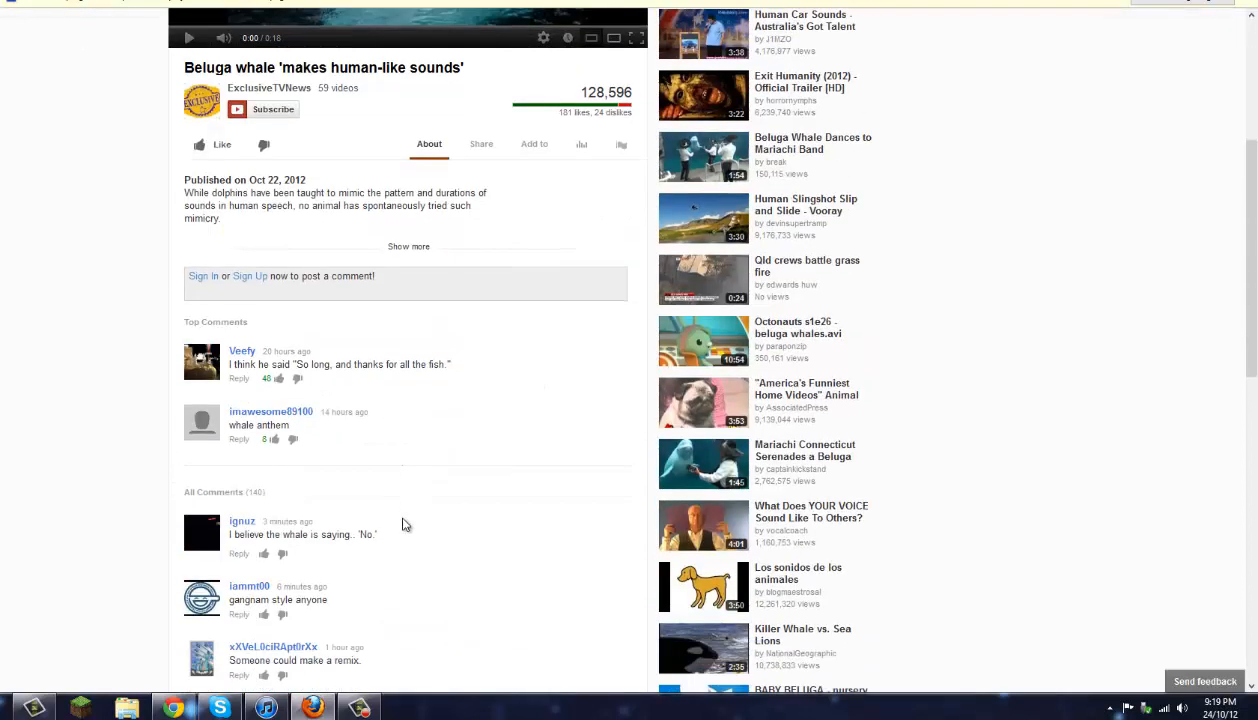
pyautogui.scroll(4, 404, 523)
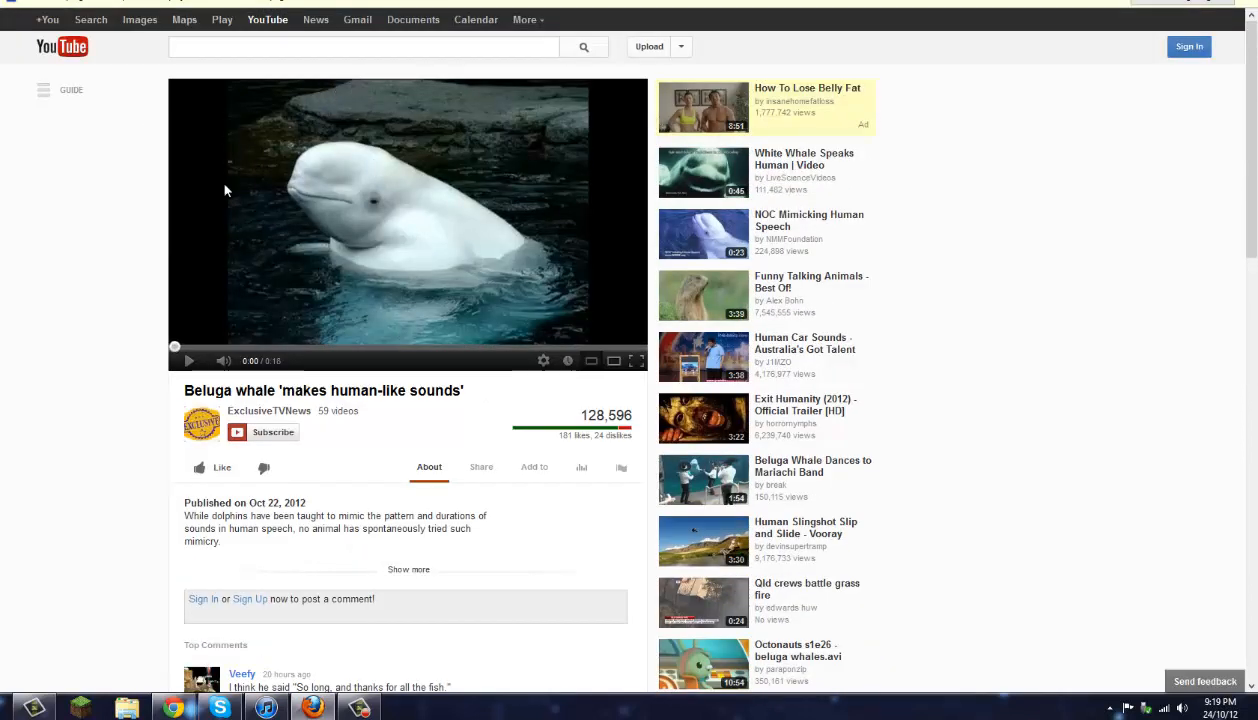
# Step: Expand the Guide sidebar beside the Beluga whale video
pyautogui.click(44, 90)
pyautogui.scroll(-2, 305, 495)
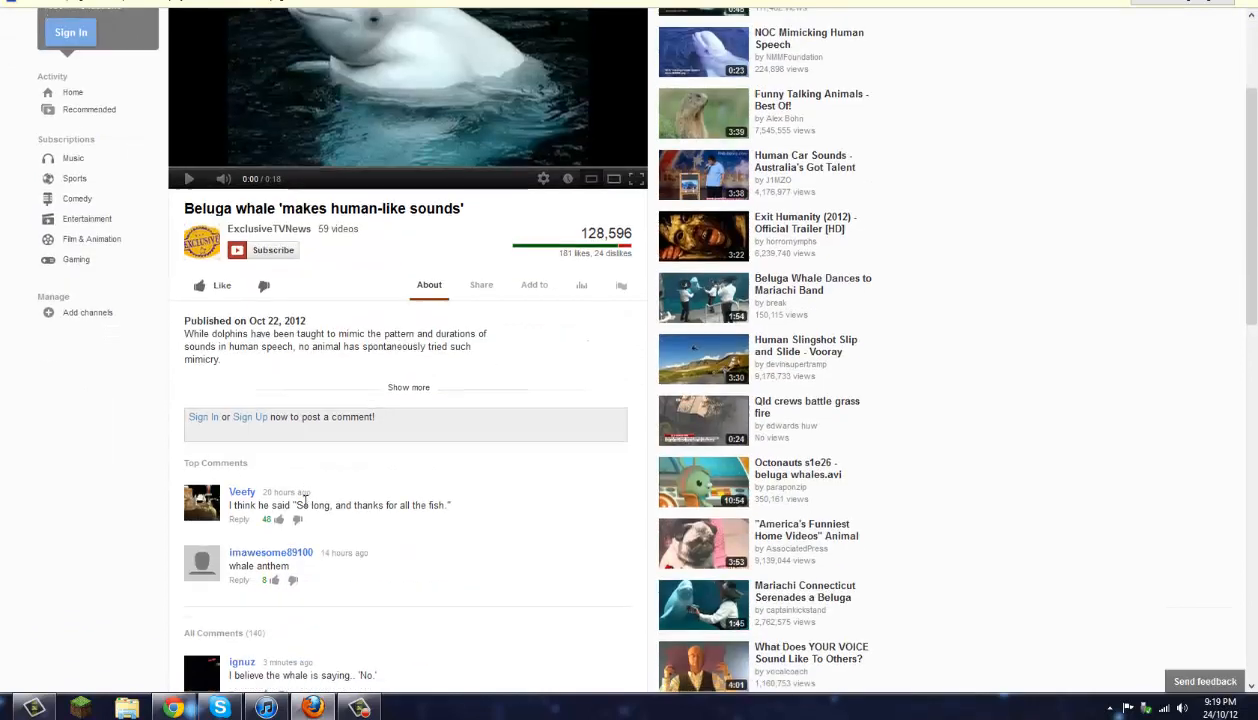
pyautogui.scroll(-1, 296, 491)
pyautogui.scroll(3, 296, 491)
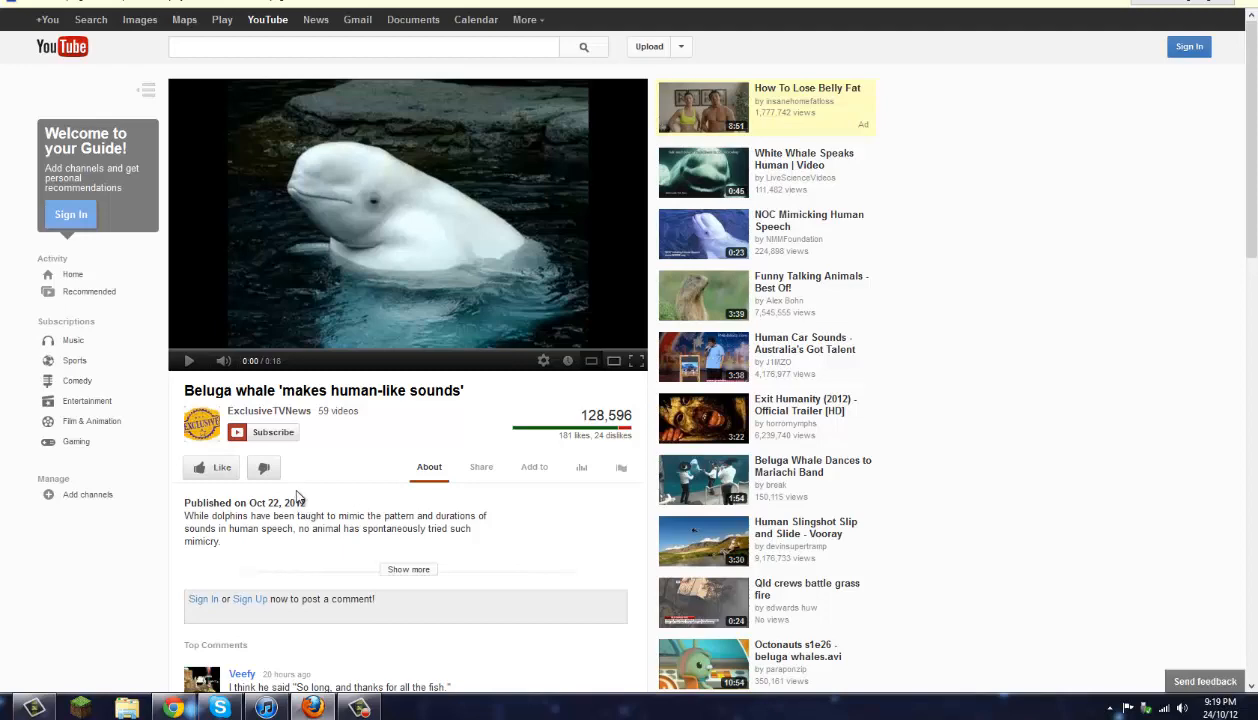
pyautogui.scroll(-3, 296, 491)
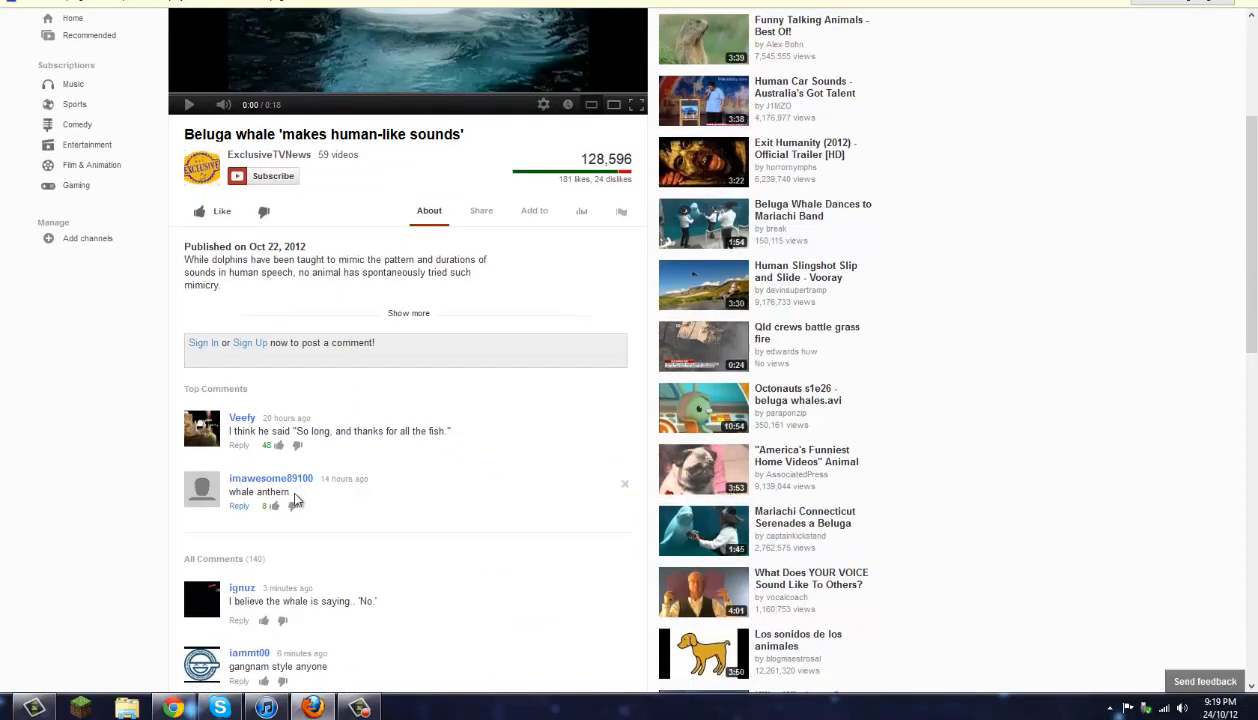
pyautogui.scroll(1, 296, 491)
pyautogui.scroll(2, 296, 499)
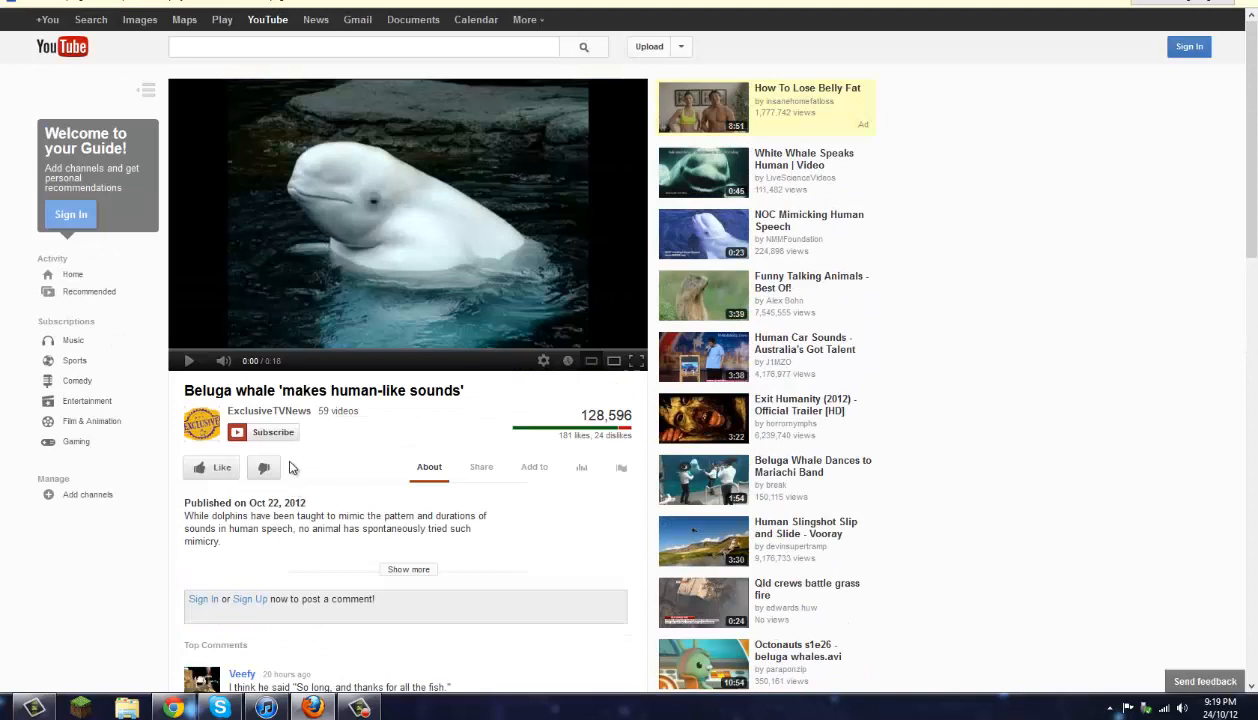